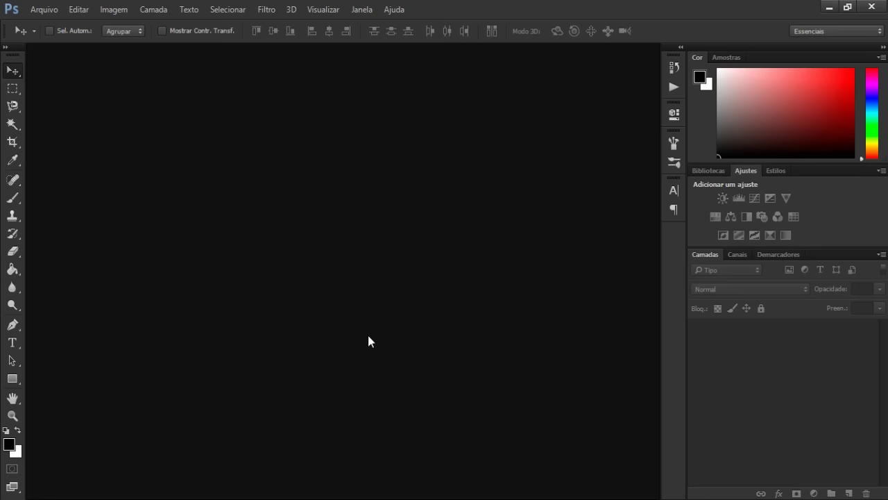
Step: Create a new 1280×720 px document at 72 ppi with a white (Branco) background
click(41, 9)
click(46, 22)
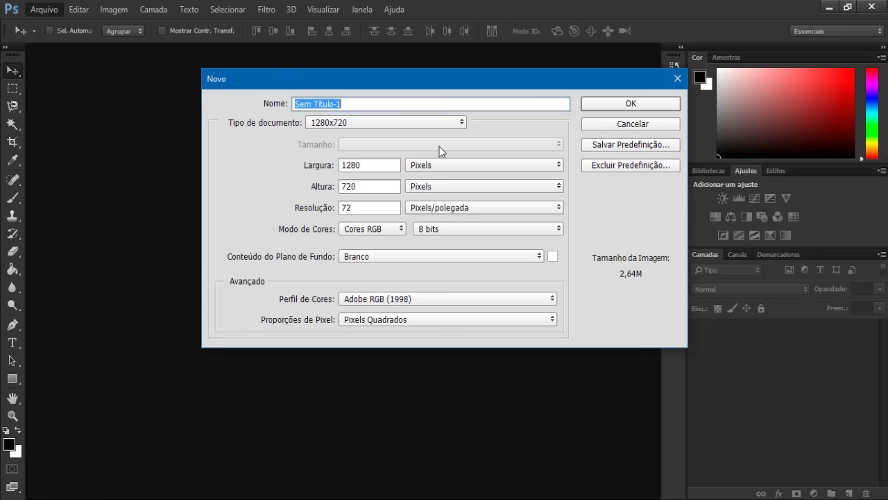
double_click(374, 170)
click(379, 187)
double_click(379, 188)
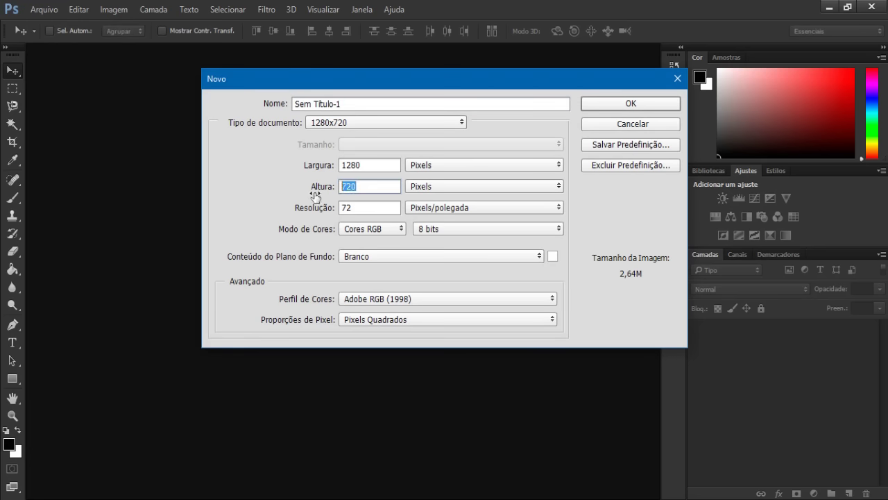
double_click(366, 209)
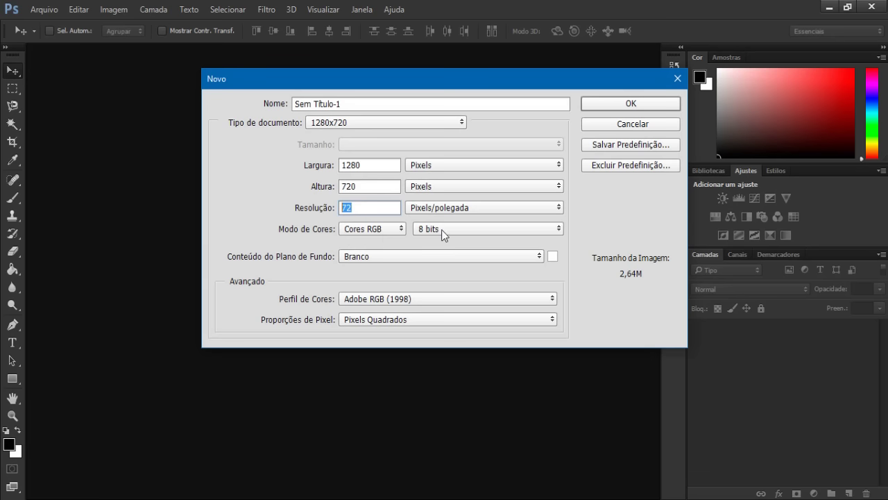
click(367, 256)
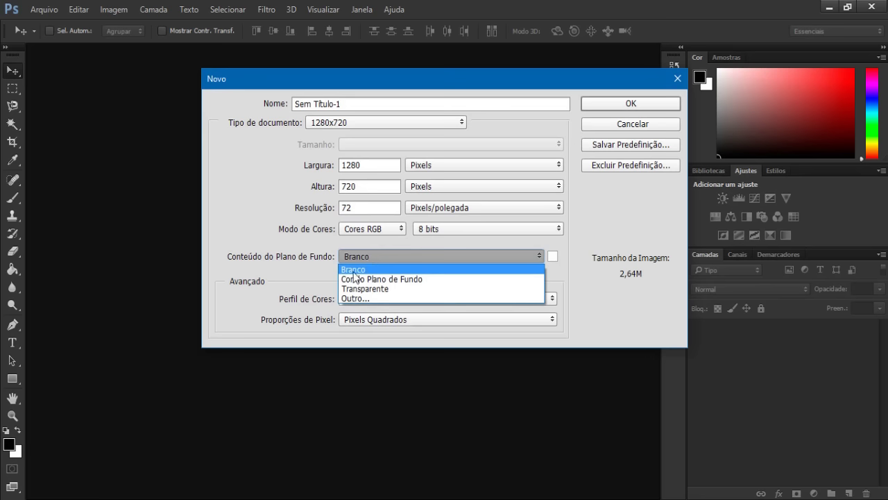
click(355, 270)
click(626, 104)
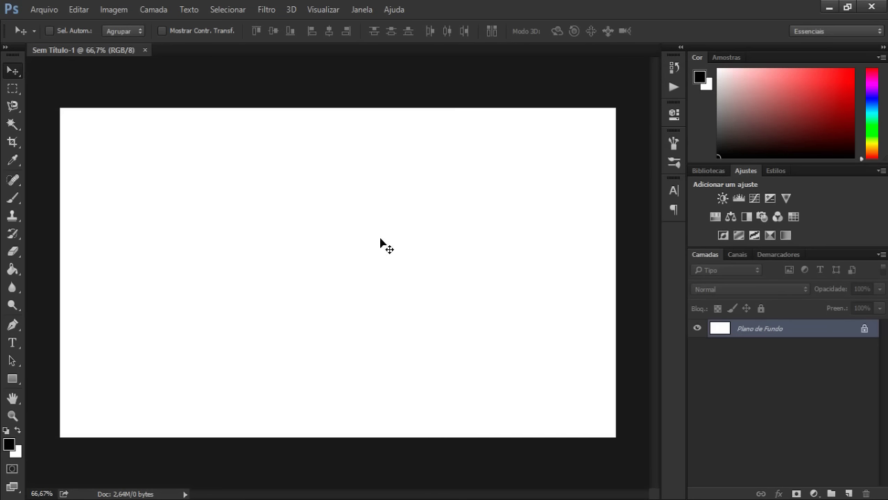
Step: Place the cinema photo, stretch it over the whole canvas, and rasterize the cinema layer
drag(134, 459, 136, 458)
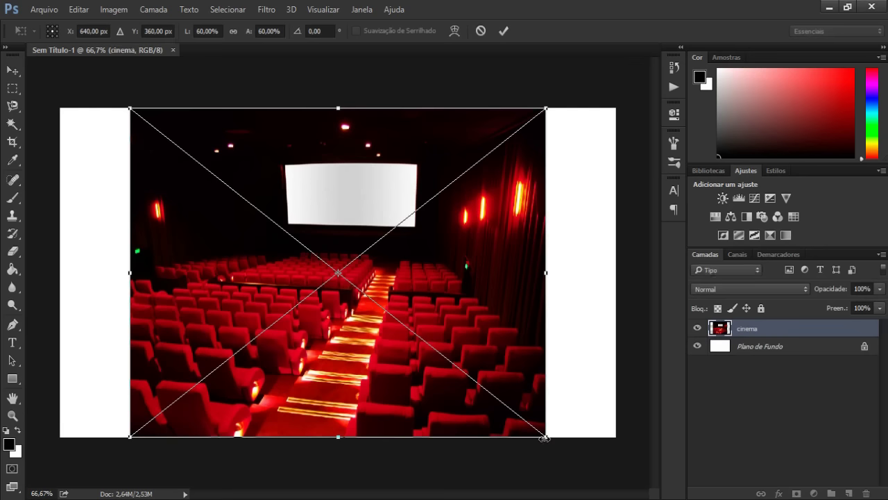
drag(549, 446, 650, 474)
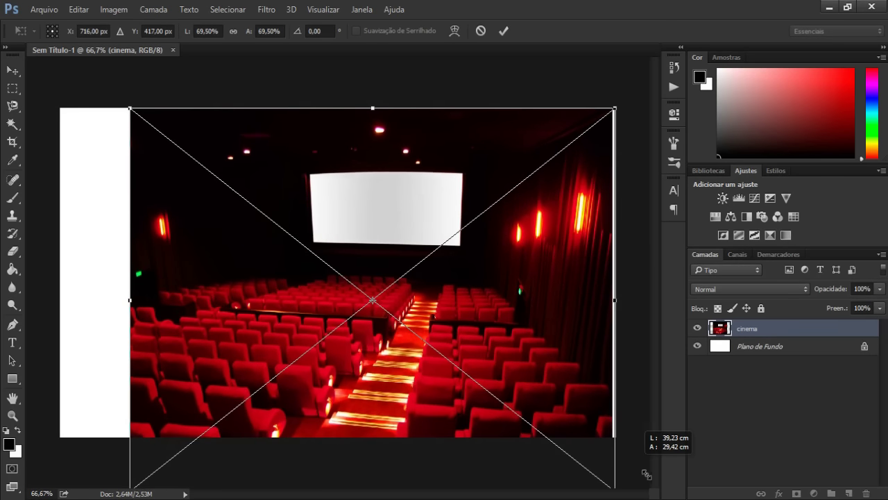
drag(121, 107, 48, 57)
click(12, 70)
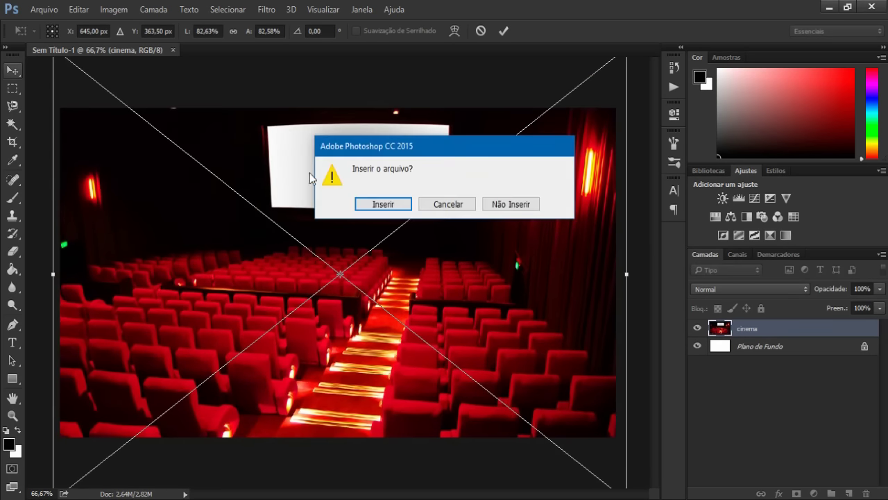
click(384, 202)
key(Return)
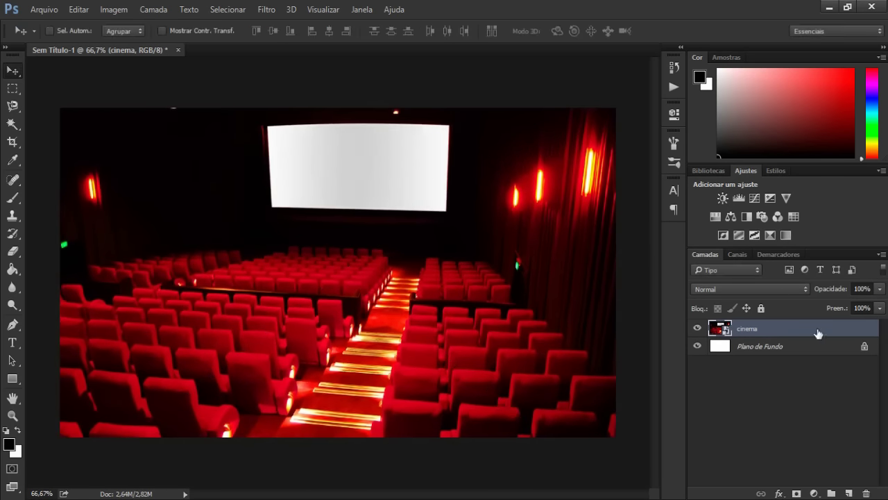
right_click(819, 326)
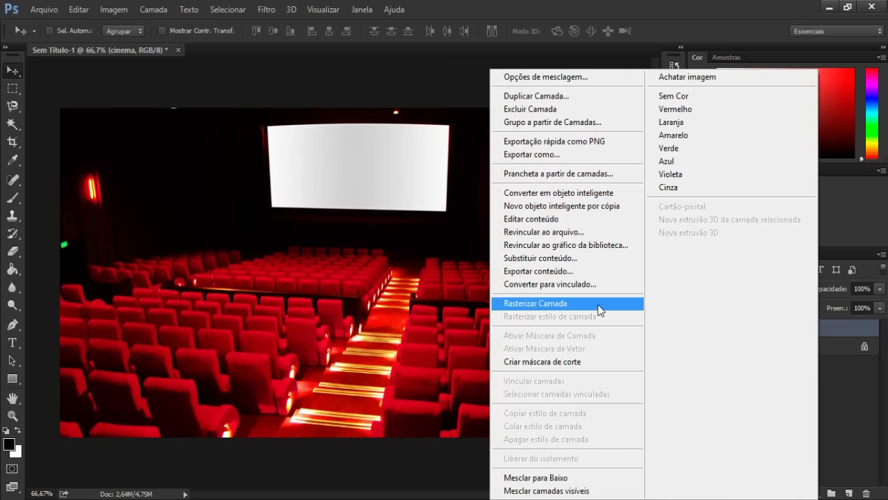
click(629, 306)
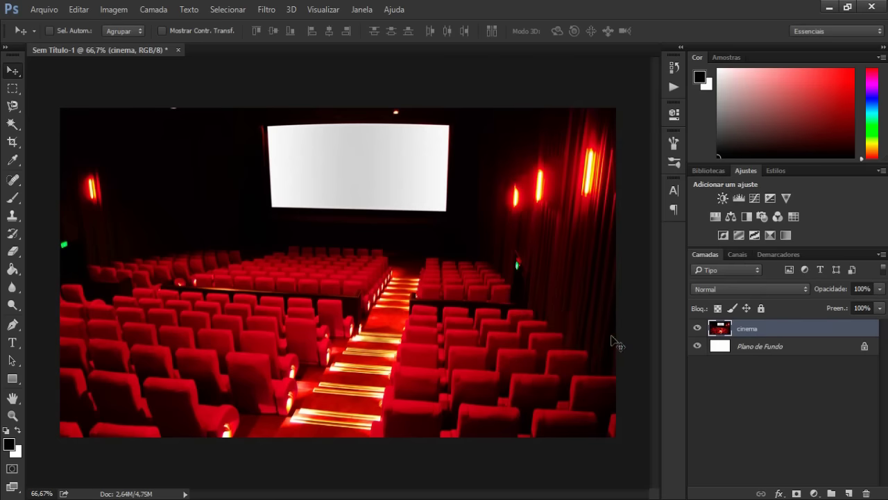
Step: Apply the Desfoque Radial filter to the cinema photo
click(266, 8)
mouse_move(282, 161)
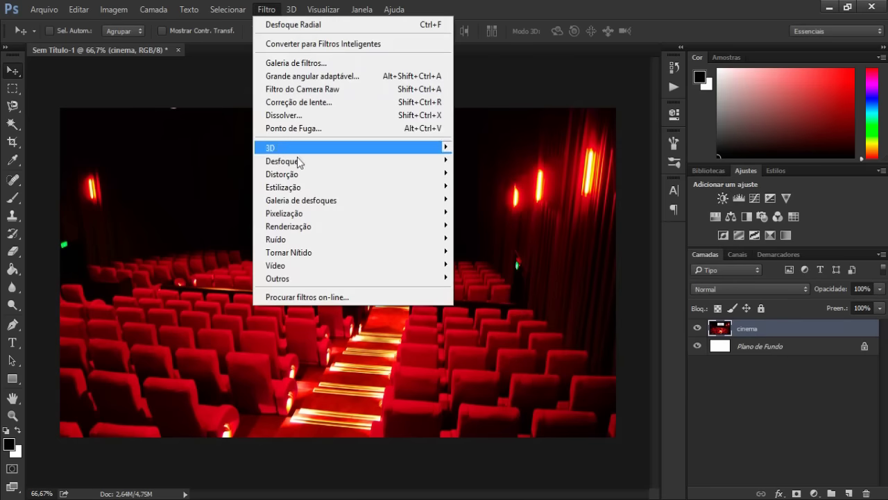
click(494, 277)
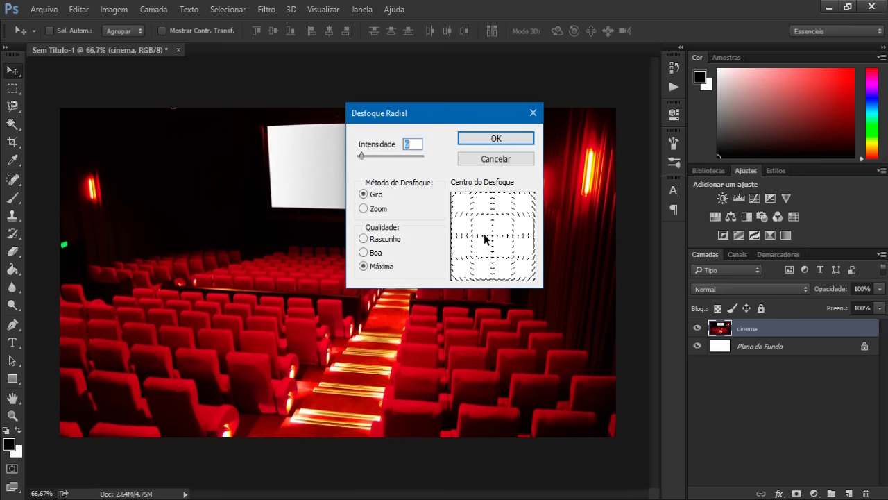
click(512, 138)
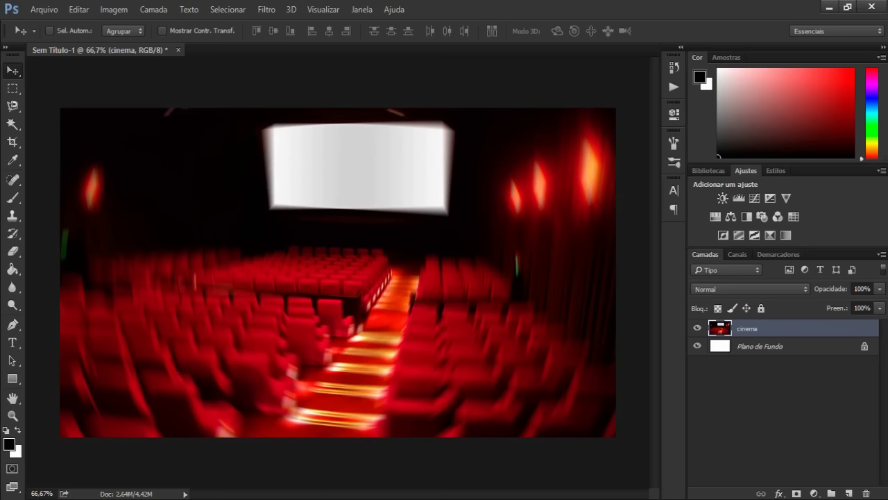
Step: Place the cutout man's photo as a new layer and rasterize it
click(23, 83)
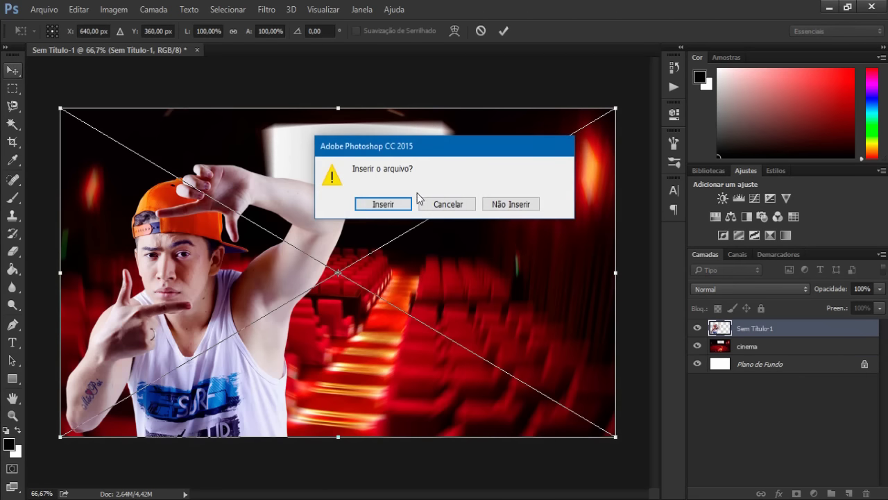
click(383, 206)
right_click(844, 333)
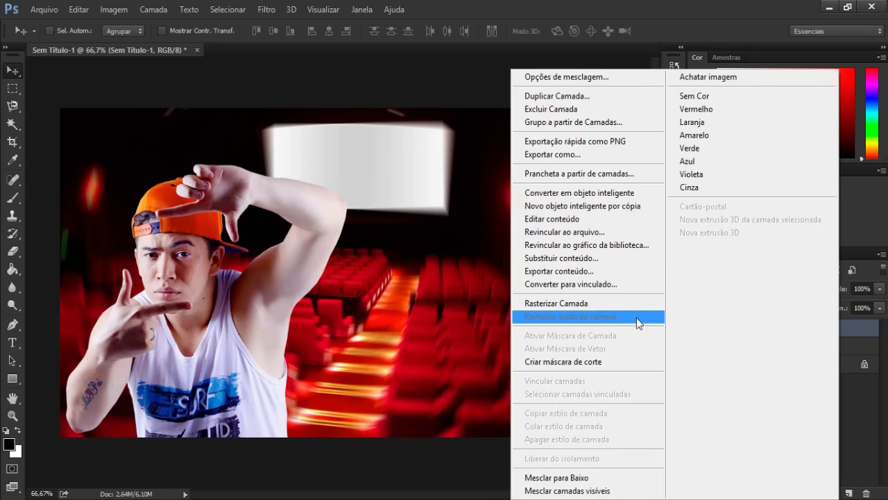
click(588, 306)
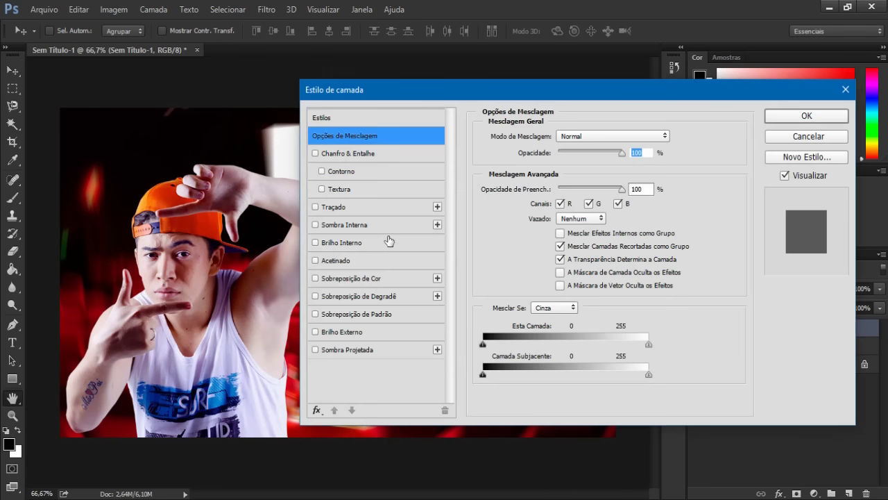
Step: Give the man an 8 px black Stroke positioned Outside with Normal blending
click(340, 208)
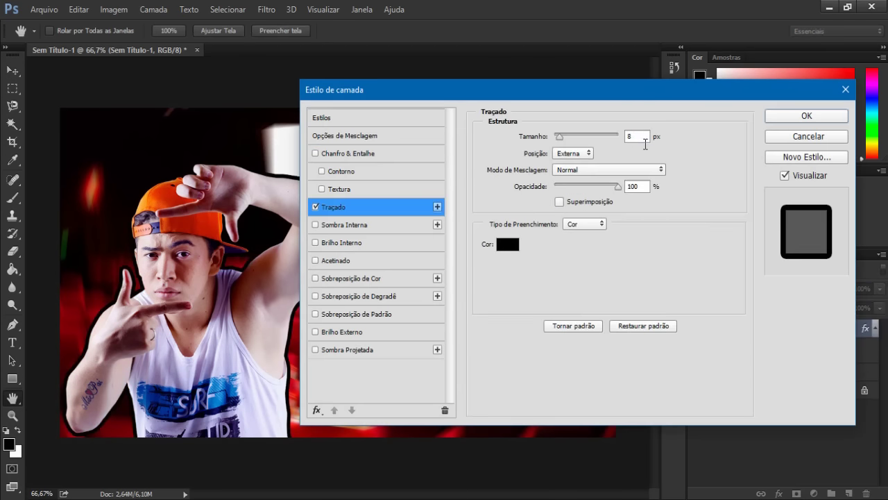
click(573, 154)
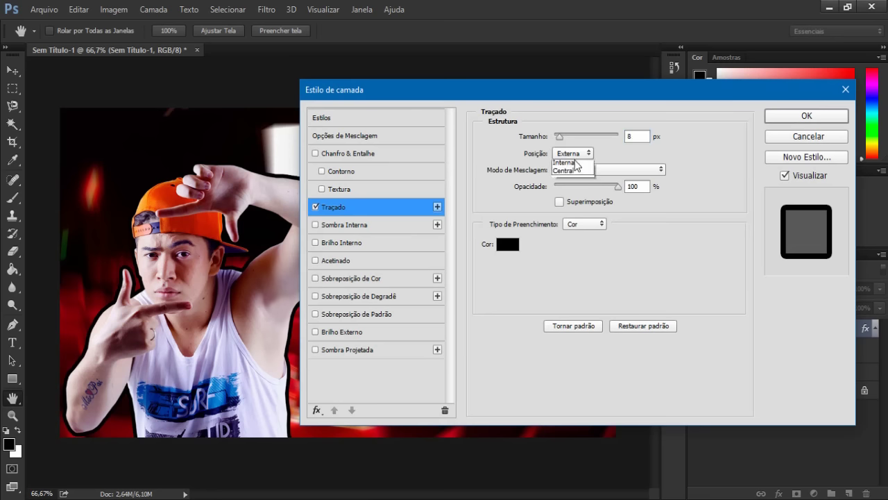
click(565, 165)
click(591, 170)
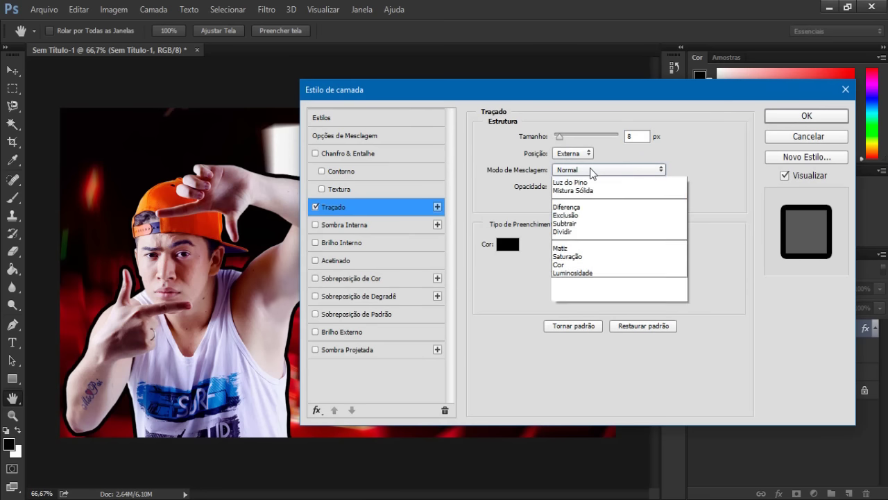
click(580, 183)
click(631, 188)
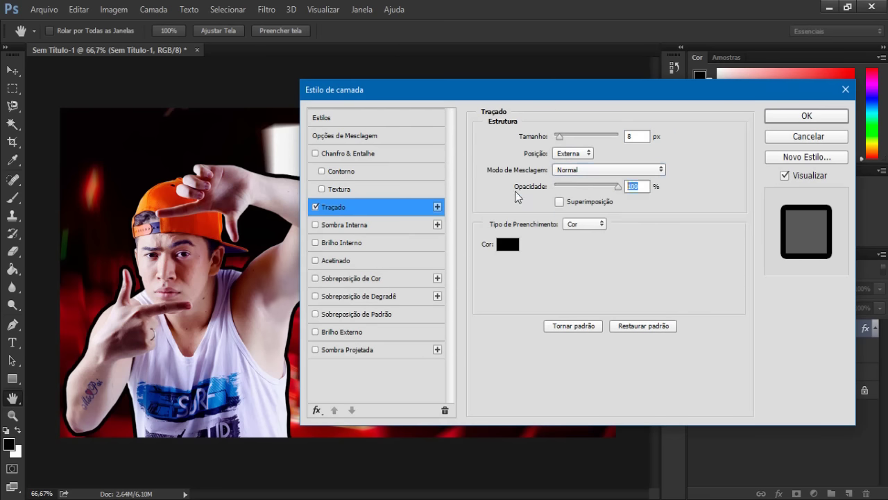
click(510, 246)
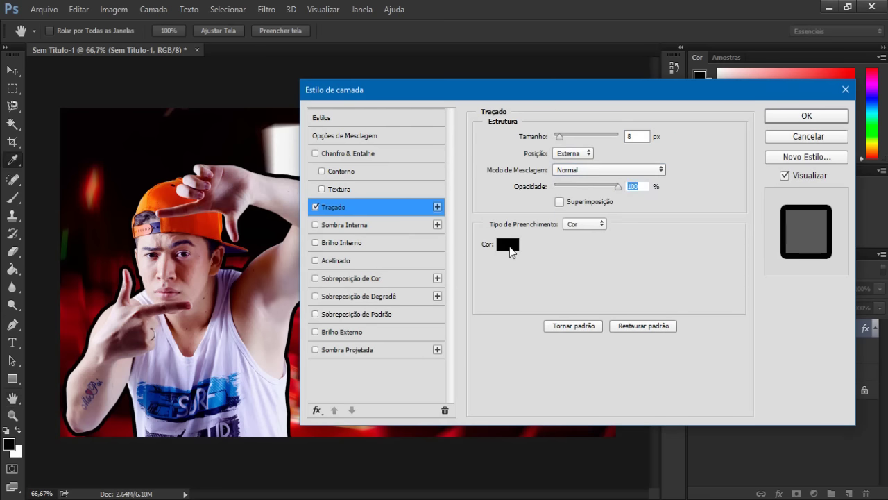
mouse_move(540, 251)
mouse_down()
mouse_move(472, 212)
mouse_move(455, 414)
mouse_up()
mouse_move(502, 238)
mouse_down()
mouse_move(466, 202)
mouse_move(497, 398)
mouse_up()
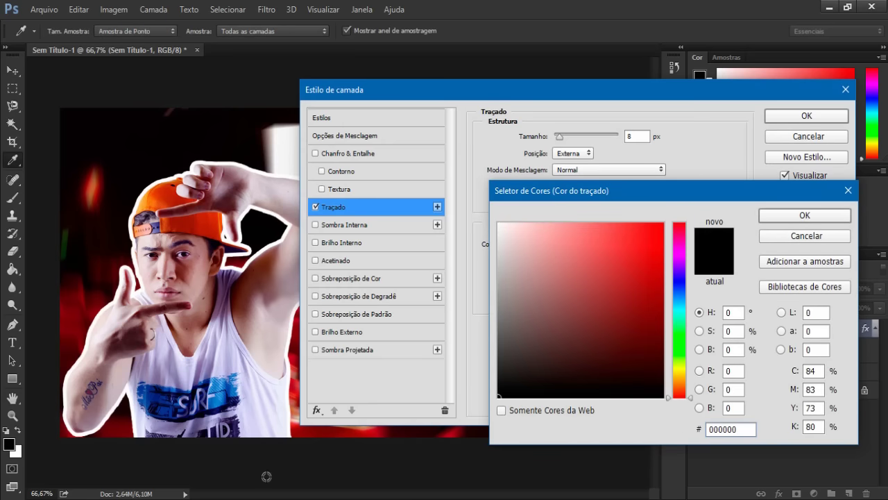
click(803, 217)
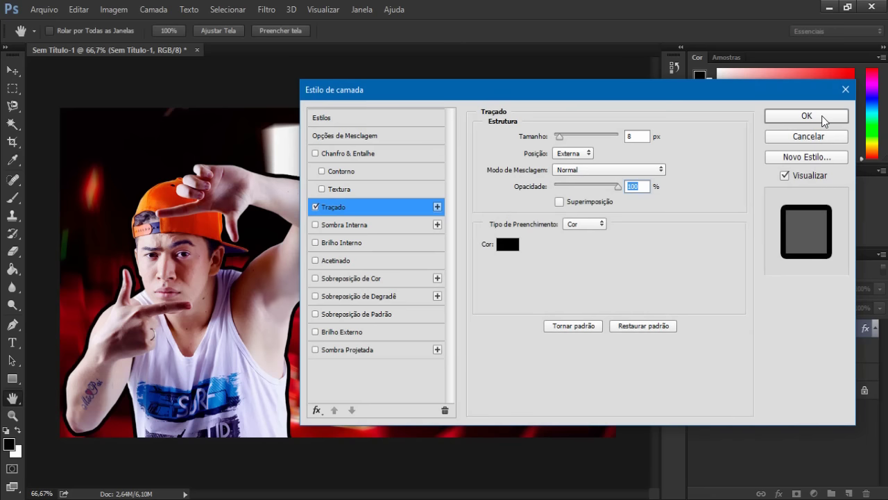
click(824, 121)
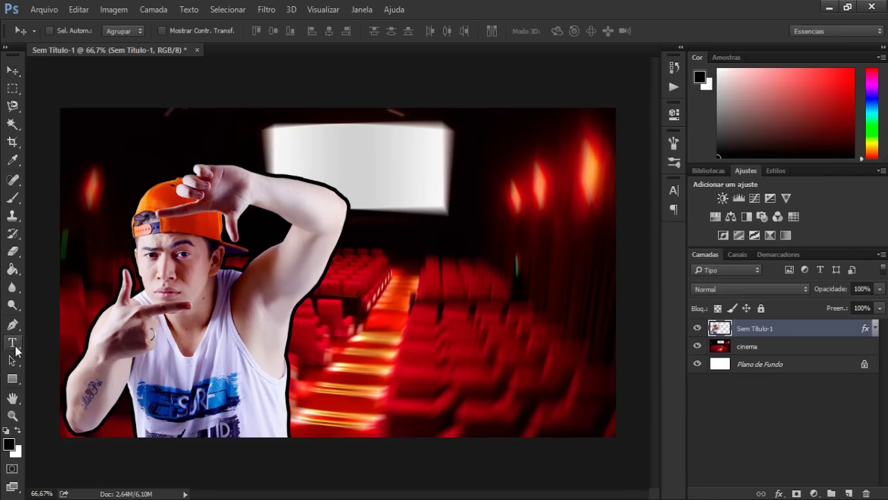
Step: With the Type tool in Bebas Neue Bold 100 pt, paste 'COISAS DE CINEMA!' over the man's chest
click(14, 345)
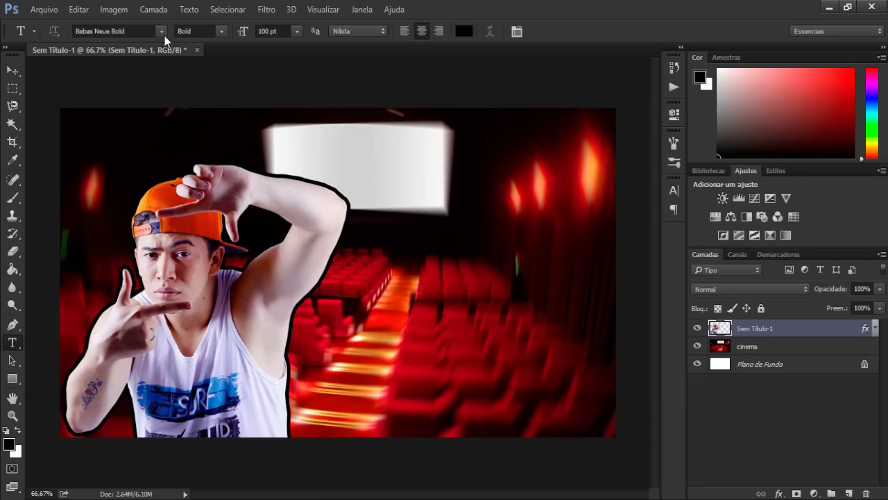
click(222, 31)
click(197, 64)
click(335, 384)
text(COISAS DE CINEMA!)
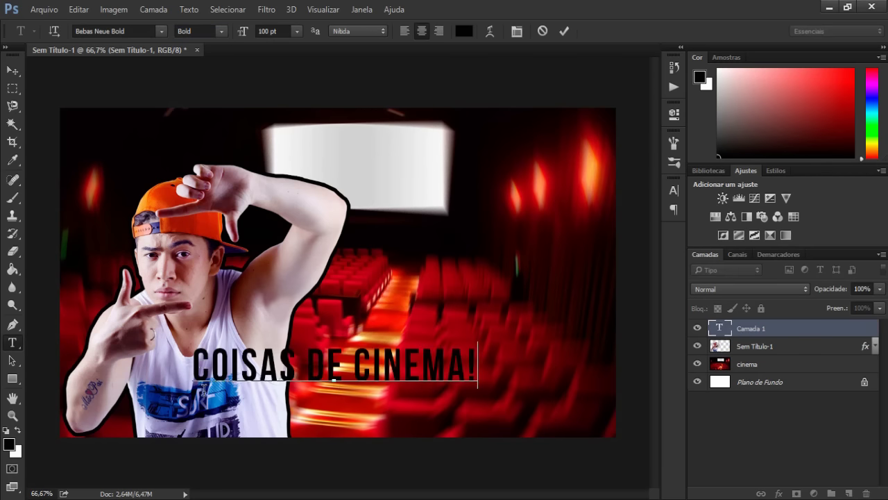
Step: Set the title's letter spacing to 50 in the Character panel and commit the text
drag(195, 364, 546, 380)
key(ctrl)
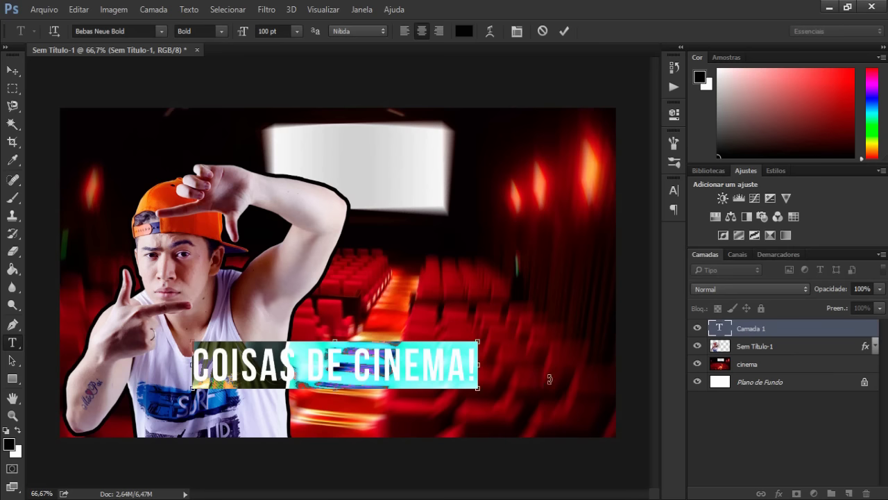
key(ctrl+t)
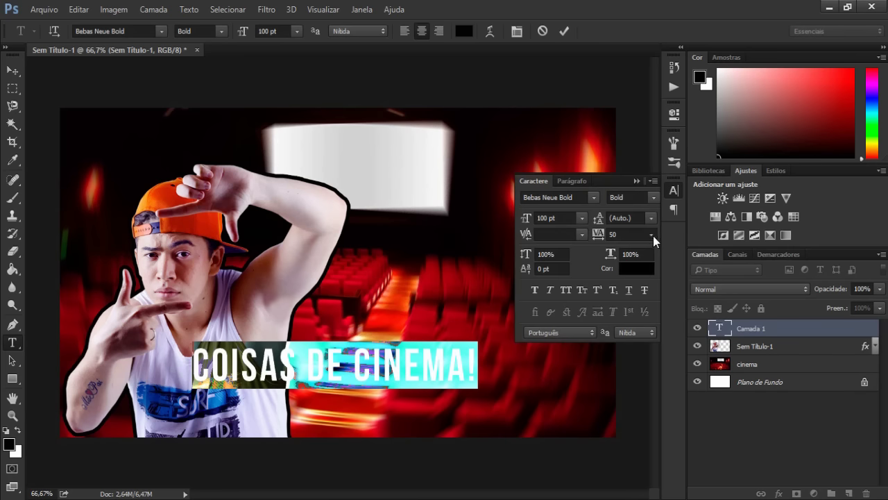
click(653, 235)
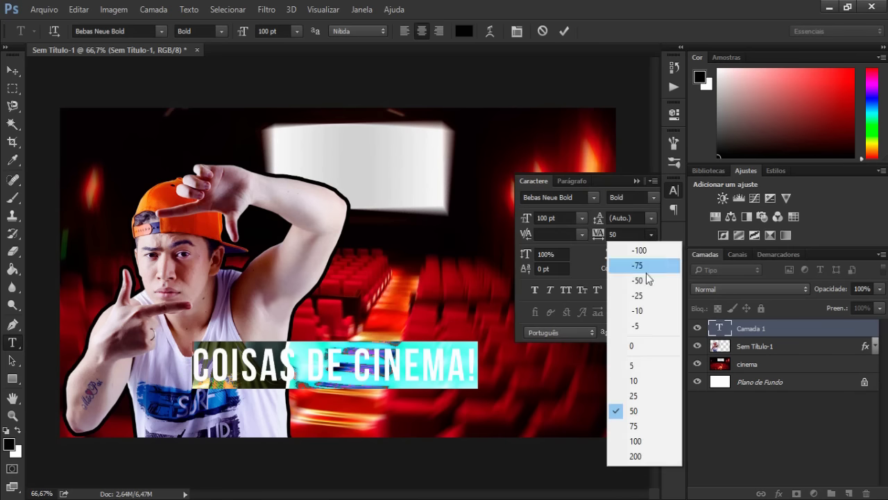
click(653, 414)
click(637, 181)
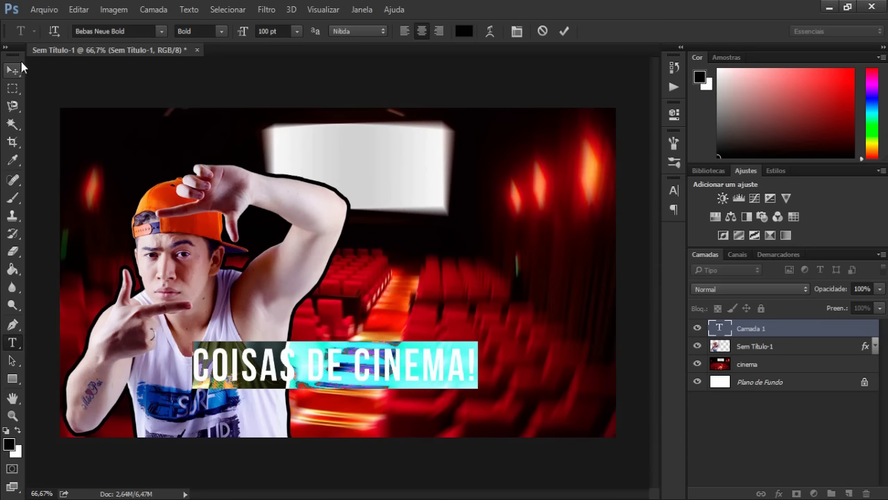
click(14, 70)
Step: Move the title right and up over the seats, rotate it about 3° upward, and nudge it higher
drag(338, 381, 454, 352)
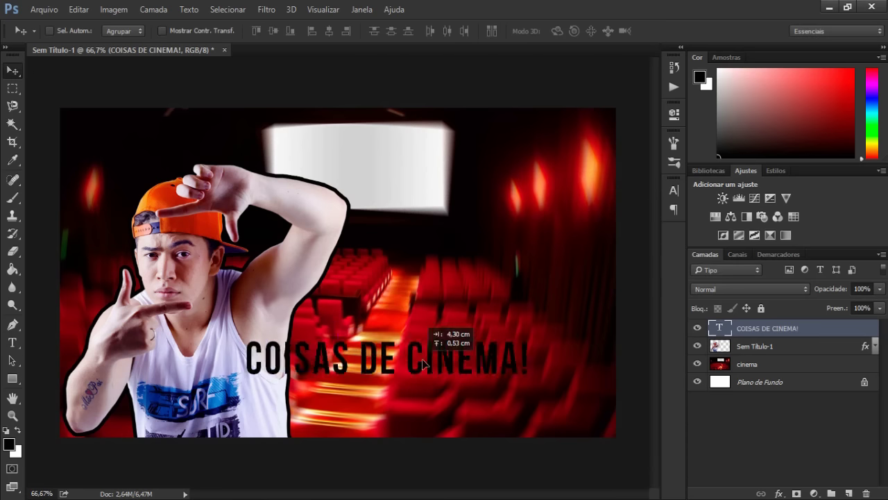
key(ctrl)
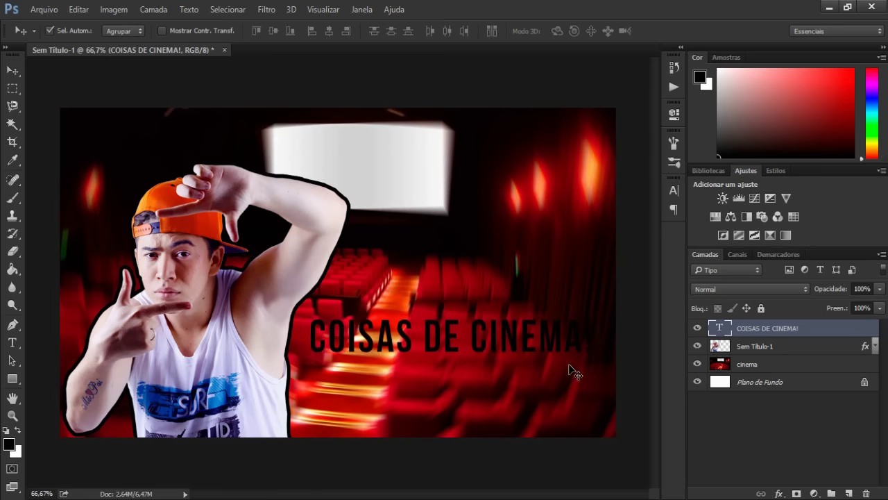
key(ctrl+t)
drag(615, 349, 615, 343)
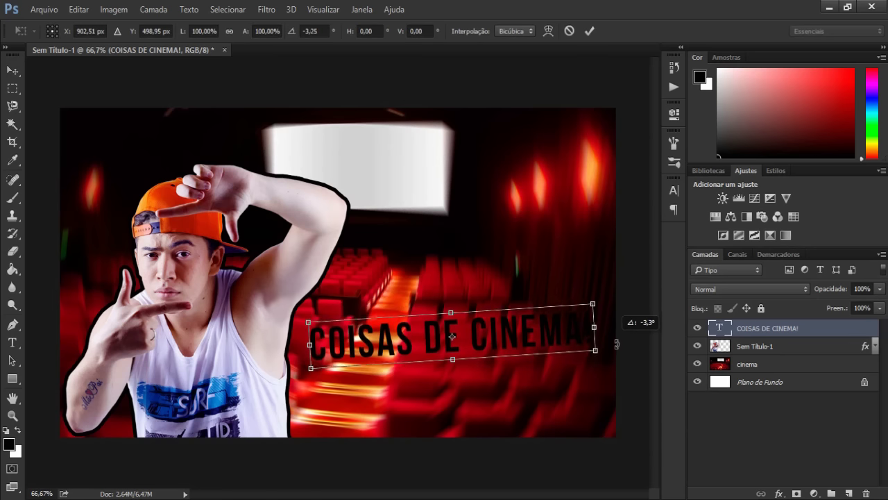
key(v)
click(391, 206)
drag(464, 347, 475, 336)
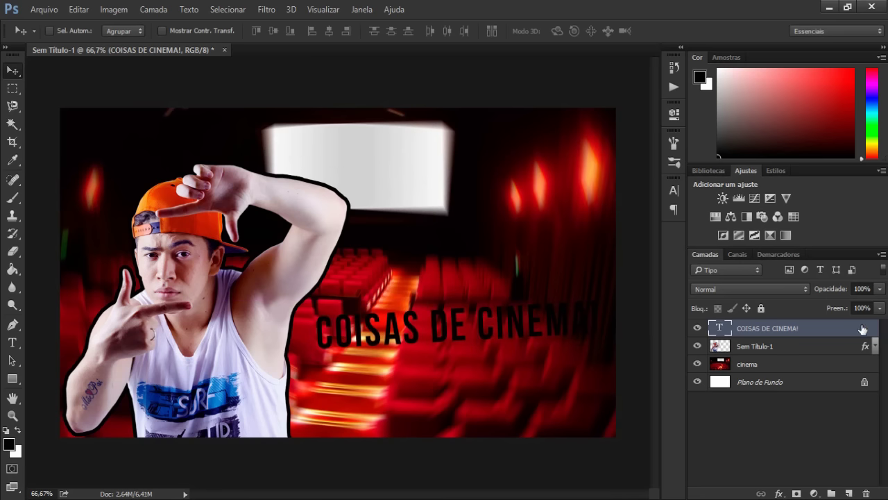
Step: Add a yellow #ffef00 Color Overlay to the title layer
key(h)
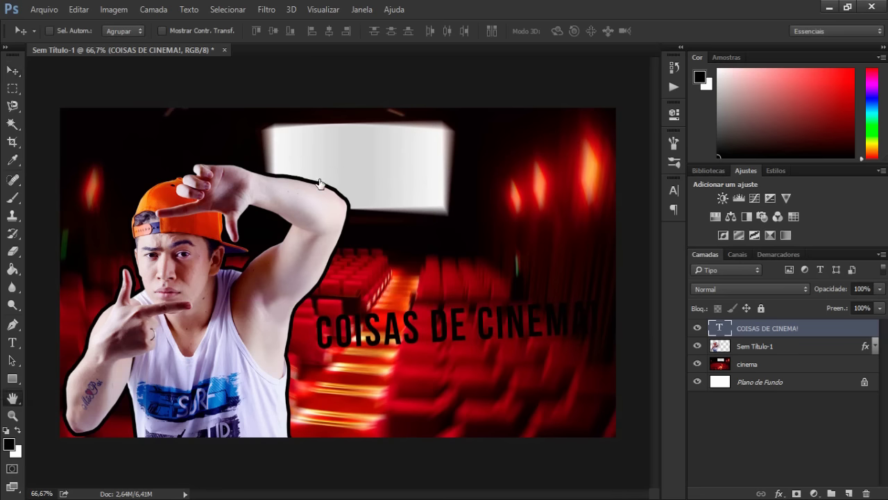
double_click(317, 184)
click(340, 278)
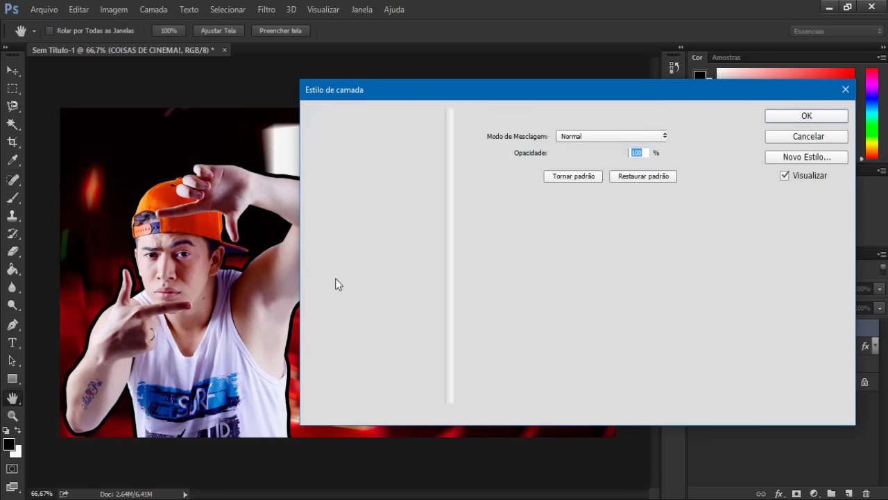
click(680, 136)
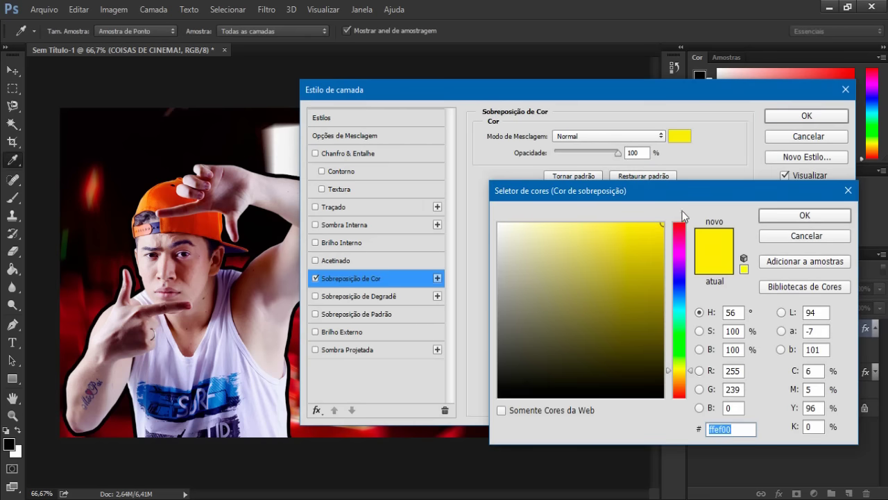
click(668, 228)
click(803, 218)
Step: Add an 8 px black Stroke to the title letters and apply the style
click(337, 207)
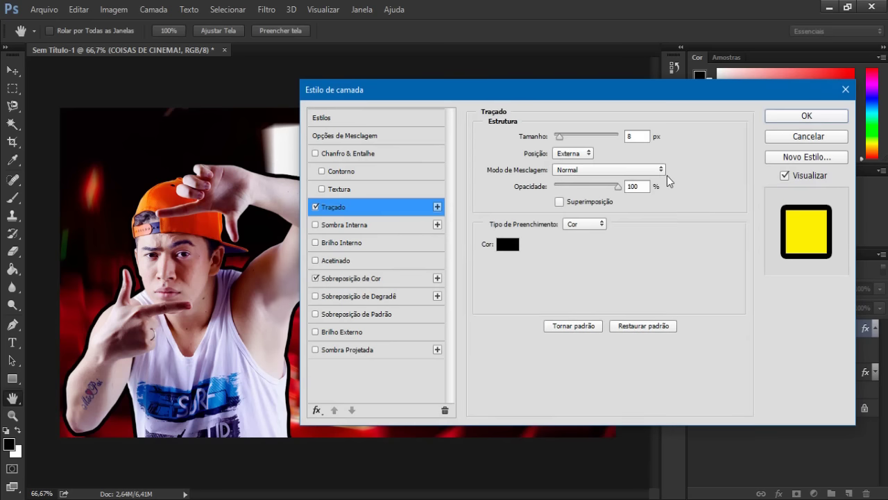
double_click(637, 136)
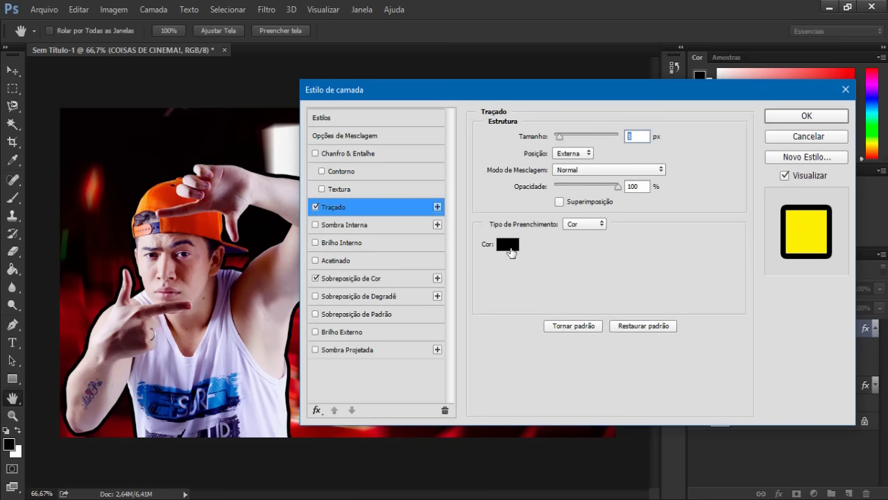
click(507, 244)
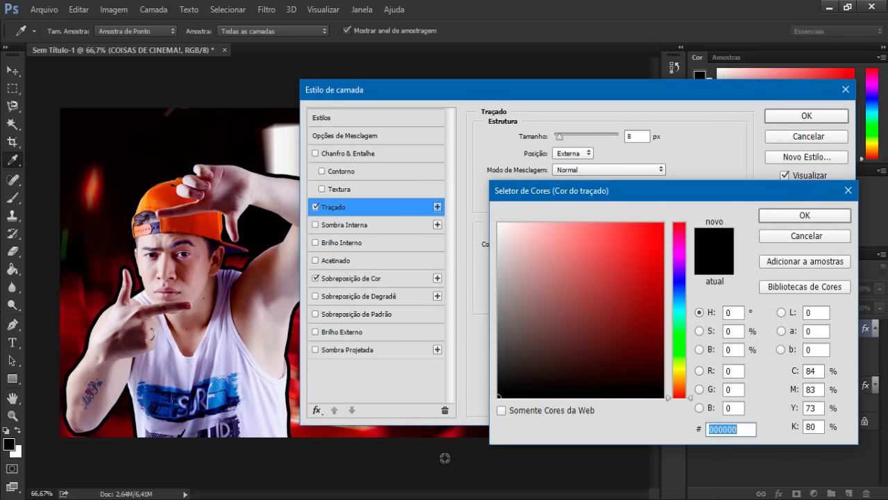
click(805, 216)
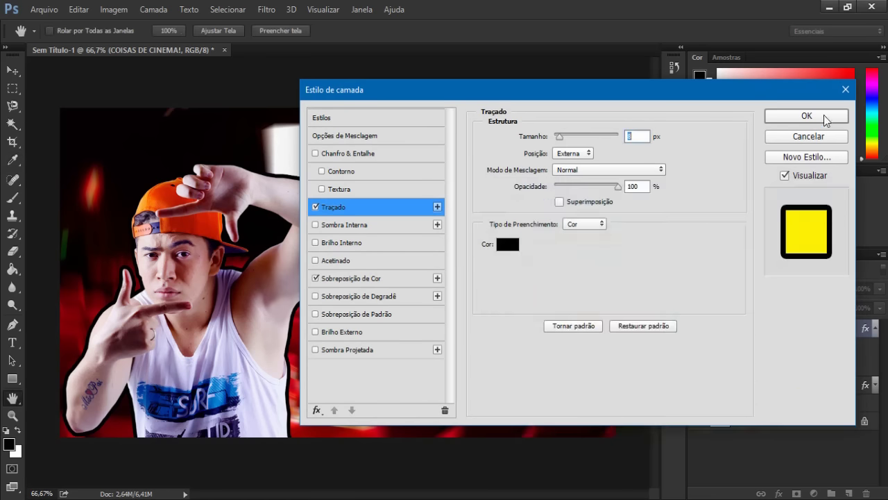
click(807, 116)
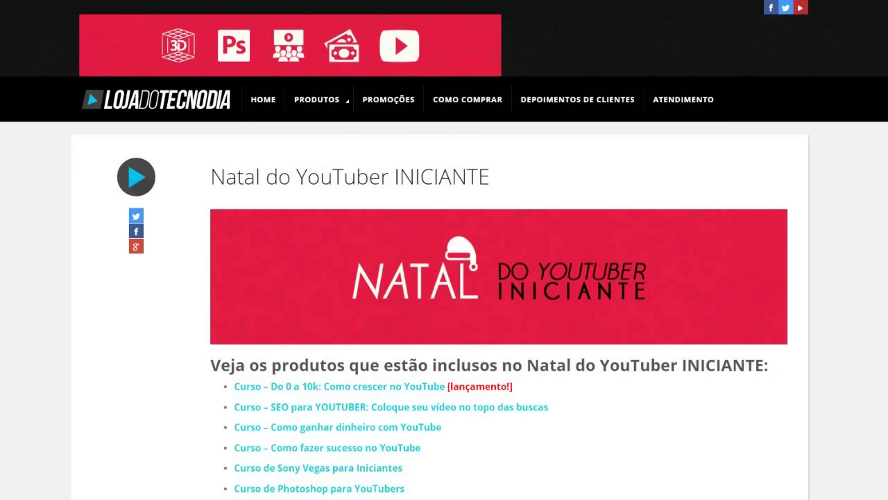
Step: Scroll down to the included products, the R$ 48,90 price and the payment options
scroll(444, 278, down, 1)
scroll(444, 278, down, 4)
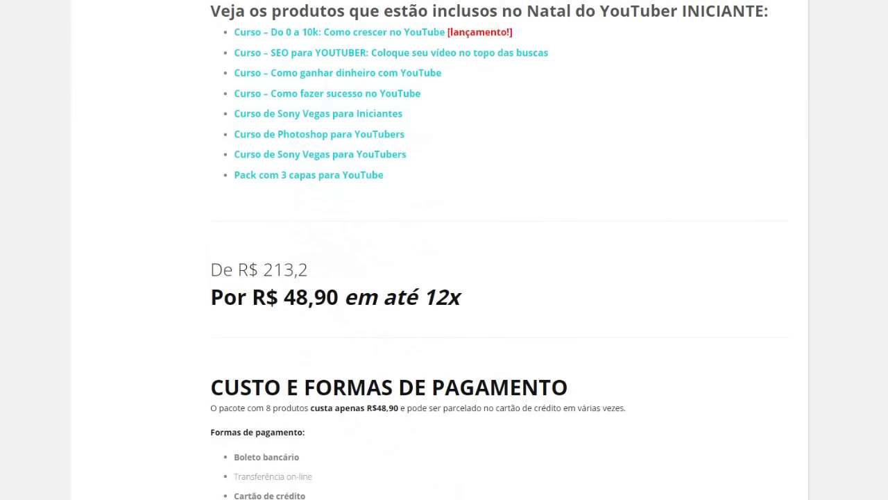